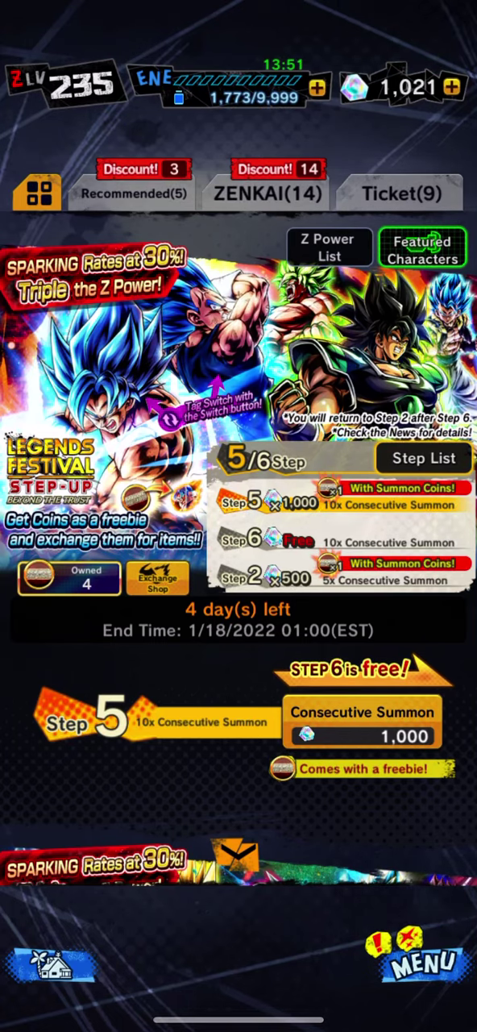
# Step: Request the Legends Festival Step 5 ten-character summon for 1,000 Chrono Crystals
pyautogui.click(362, 724)
# Step: Confirm spending 1,000 Chrono Crystals and watch the animation reveal a Hero-rarity Saibaman
pyautogui.click(334, 751)
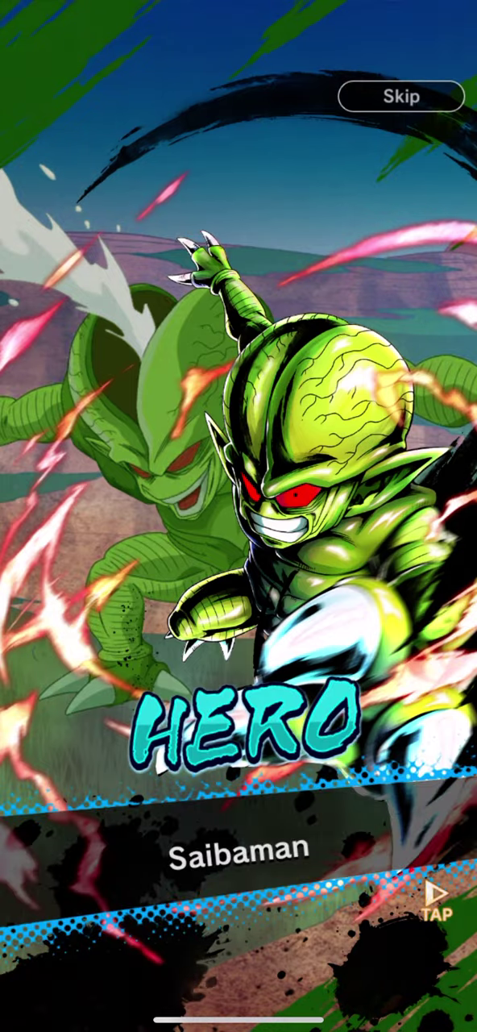
# Step: Reveal Step 5 cards past Saibaman and Cell Jr., claim the freebie, and request free Step 6
pyautogui.click(239, 517)
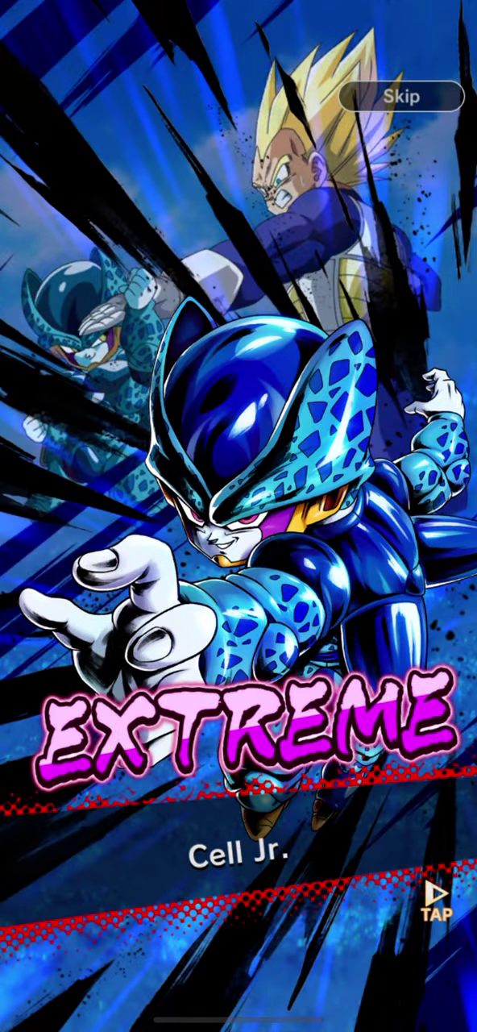
pyautogui.click(239, 516)
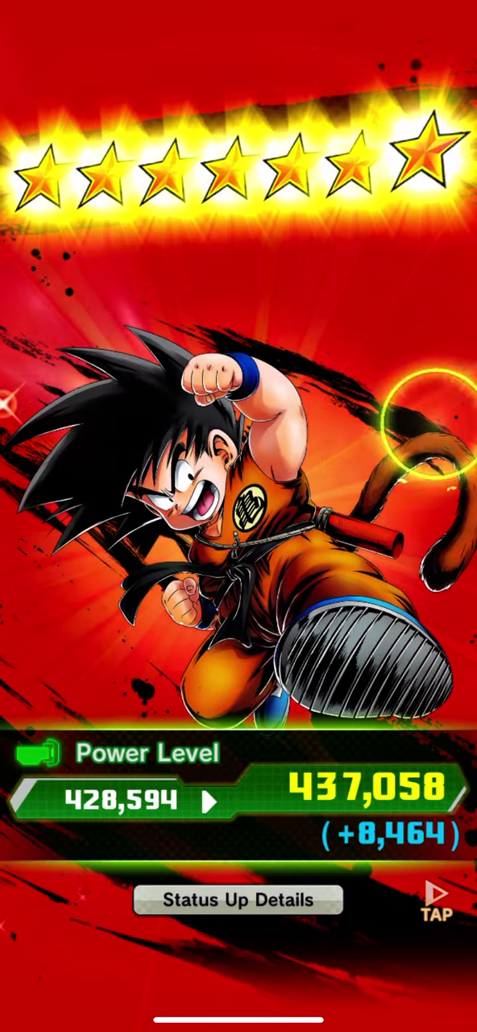
pyautogui.click(239, 516)
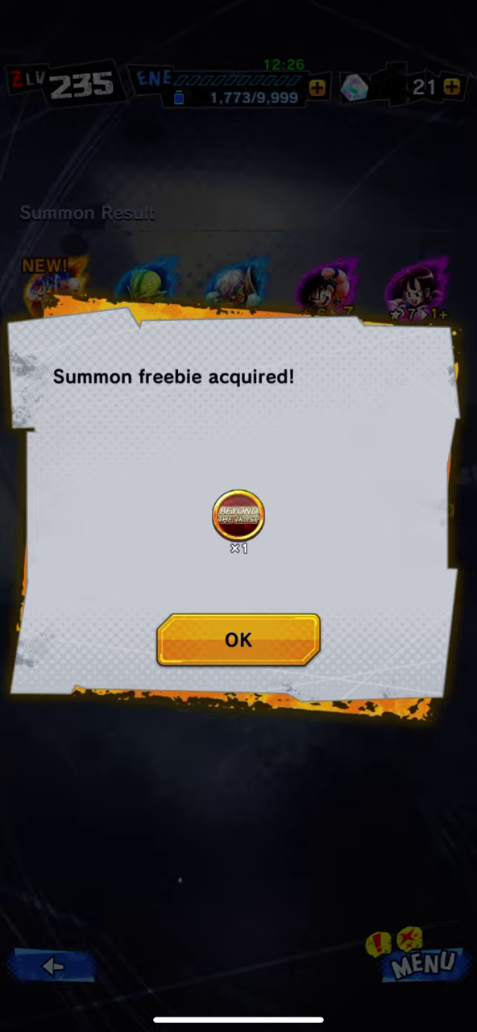
pyautogui.click(239, 640)
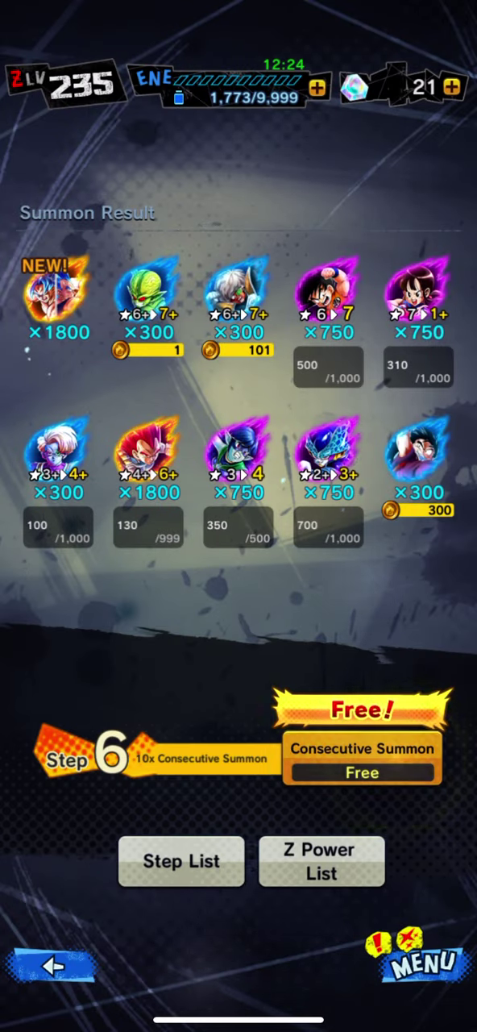
pyautogui.click(362, 760)
# Step: Confirm the free Step 6 ten-character summon so its reveals begin
pyautogui.click(337, 640)
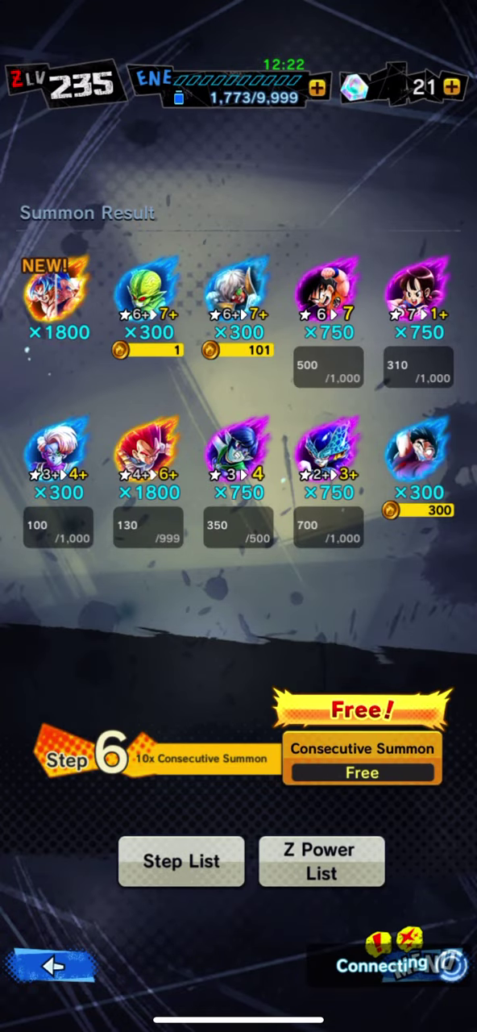